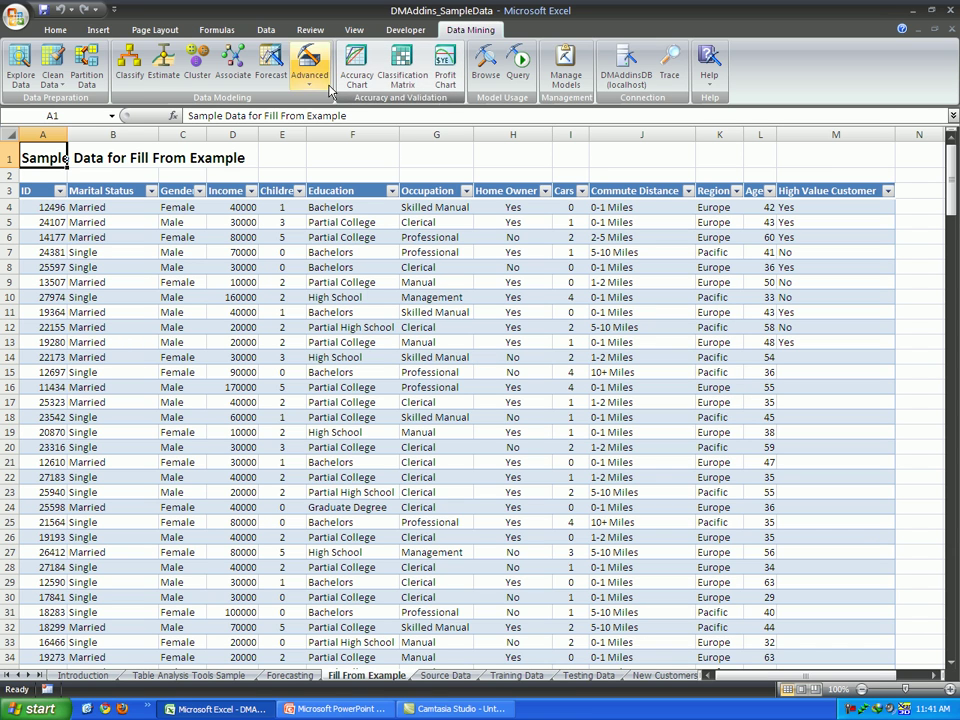
Start partitioning the Table25 table on the Fill From Example sheet, using the split into training and testing sets.
left_click(86, 72)
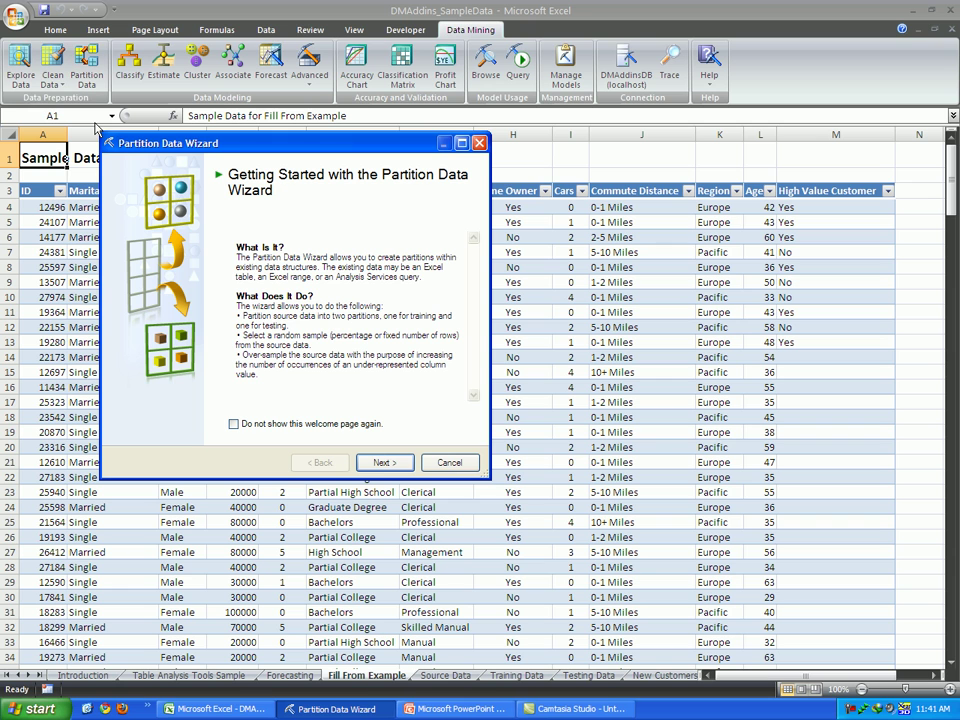
left_click(375, 461)
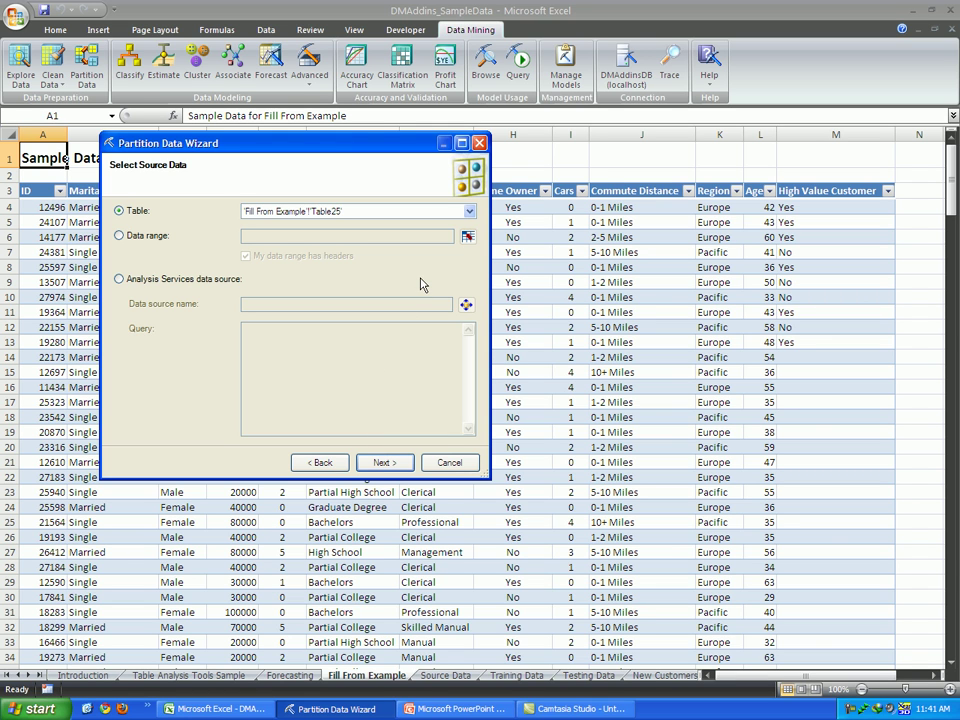
left_click(316, 213)
left_click(316, 213)
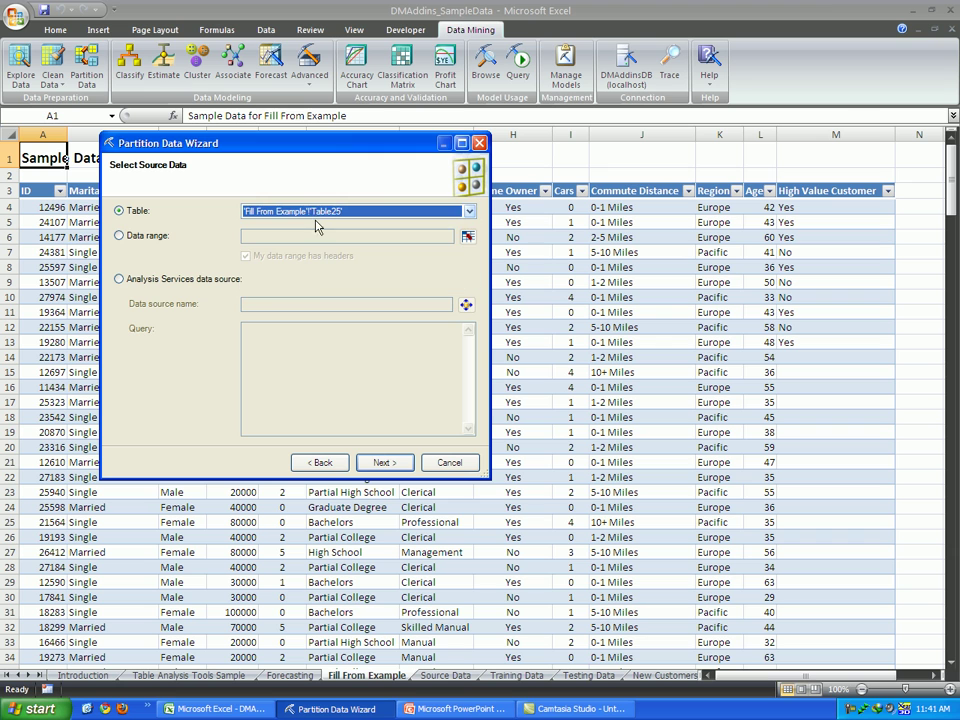
left_click(393, 462)
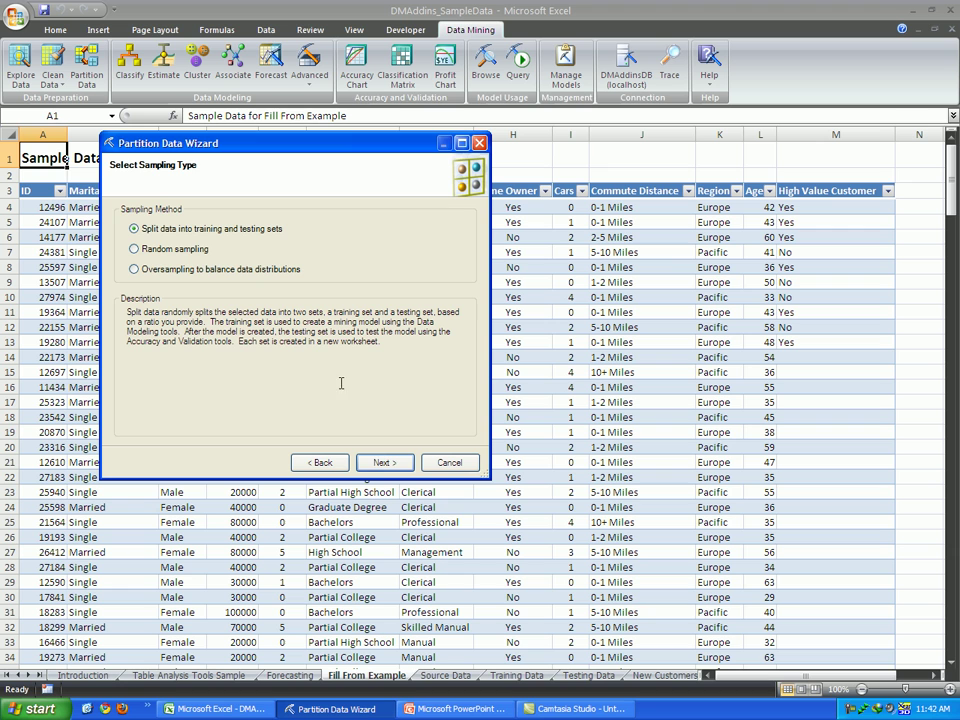
left_click(382, 464)
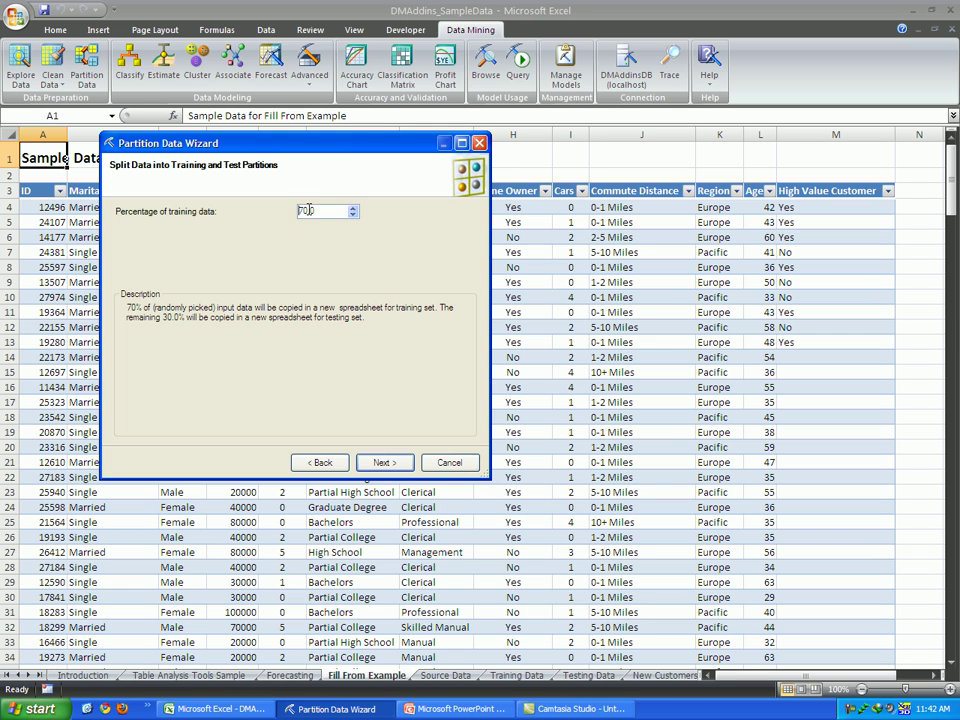
Set the percentage of training data to 60.
double_click(316, 210)
type("60")
left_click(384, 462)
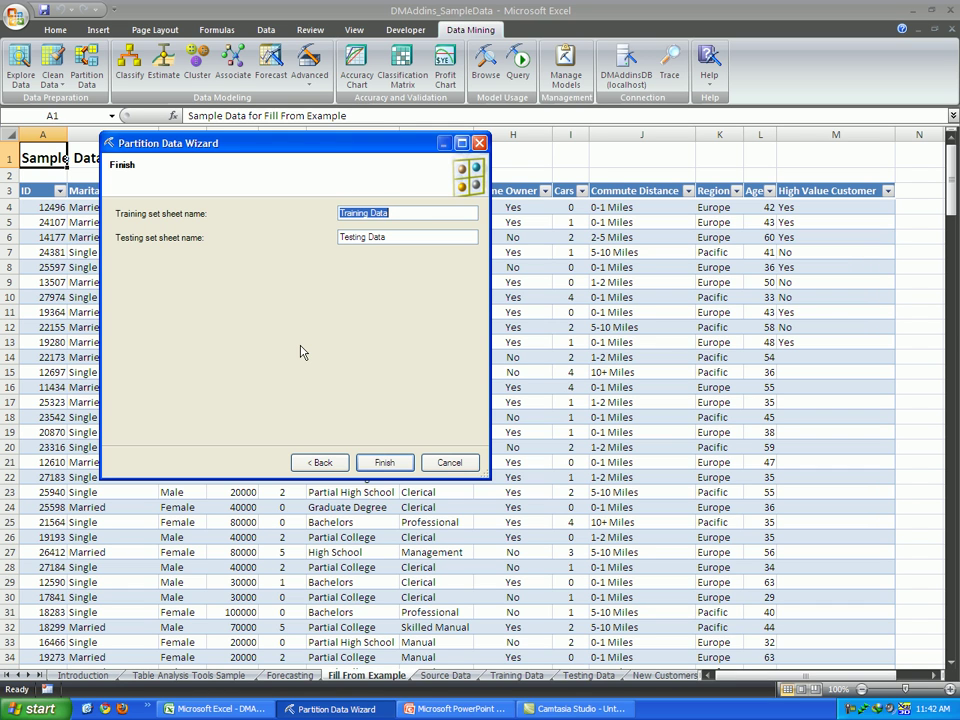
Name the partition sheets Training Data1 and Testing Data1, and generate them.
left_click(393, 212)
type("1")
left_click(403, 236)
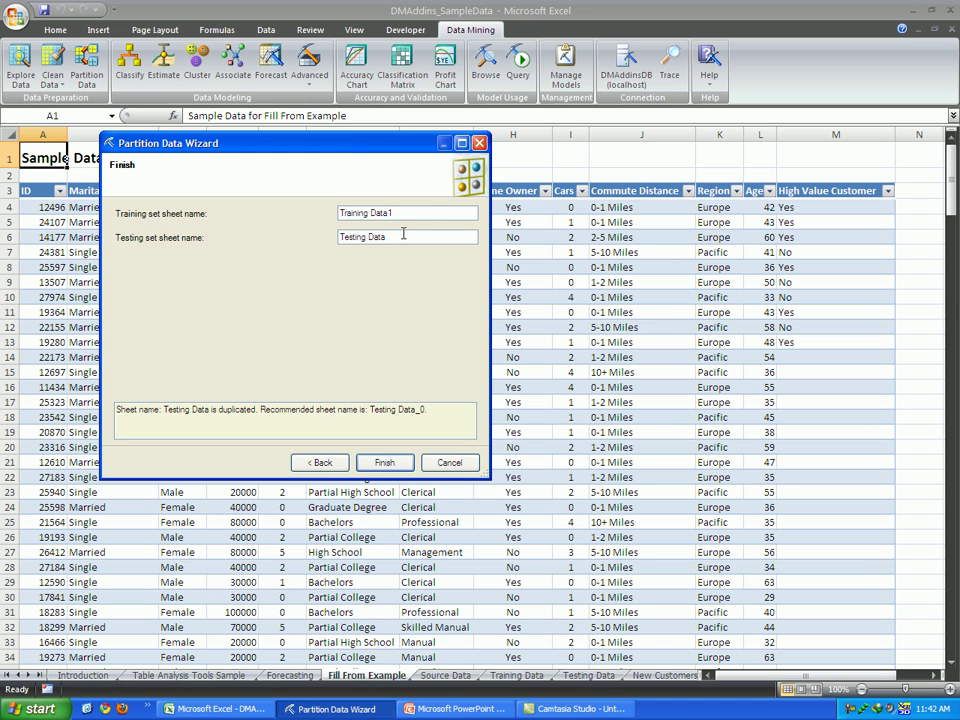
type("1")
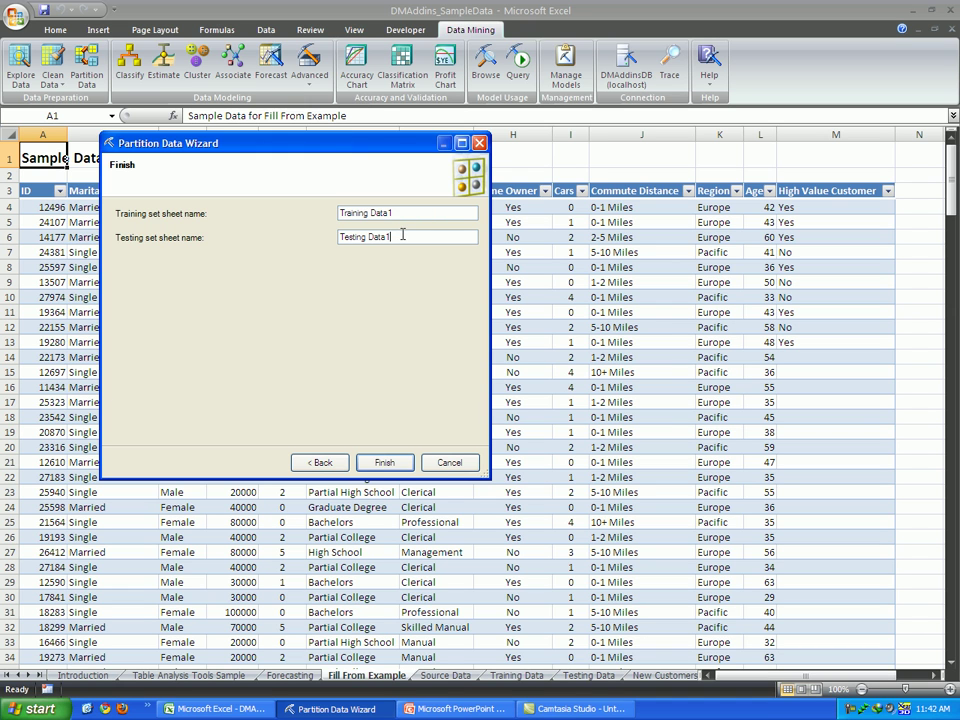
left_click(392, 461)
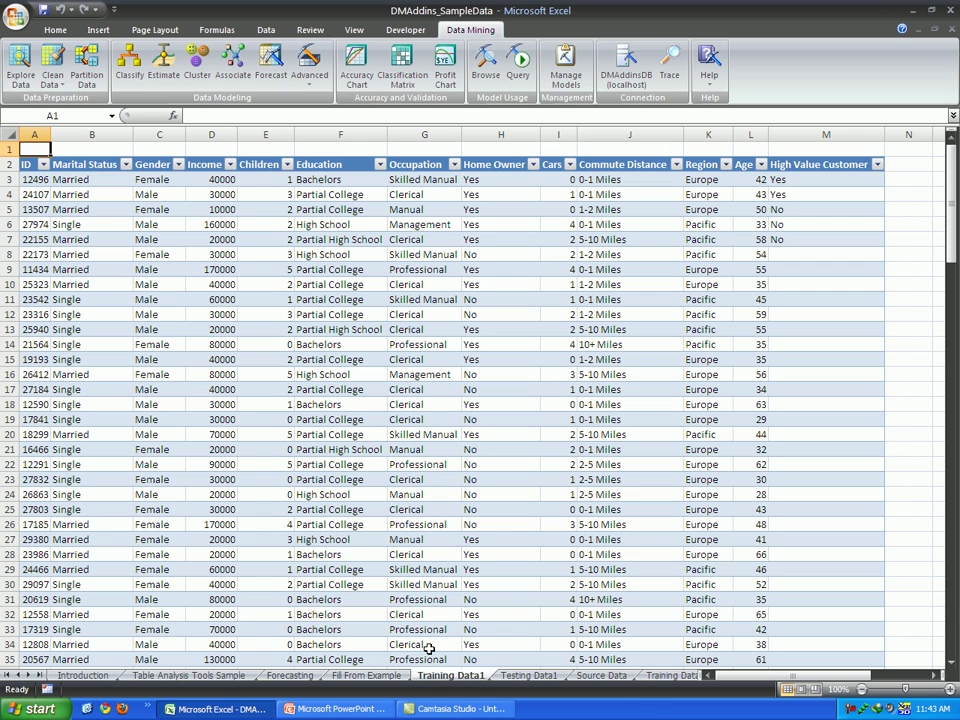
Review the rows on the Training Data1 and Testing Data1 sheets down to the last row of each.
left_click(513, 680)
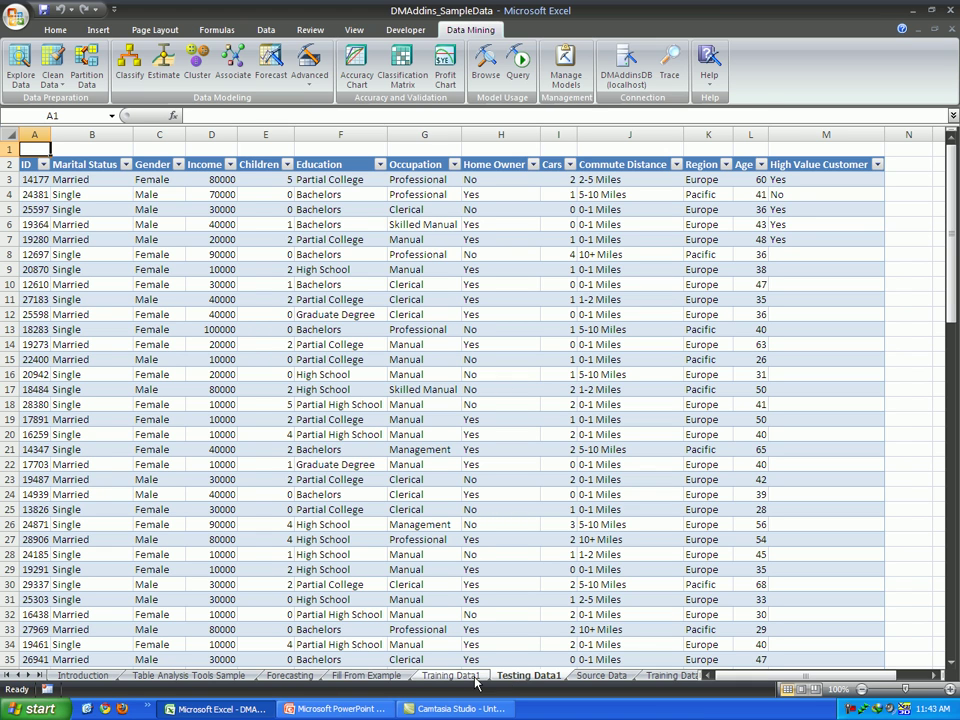
left_click(443, 680)
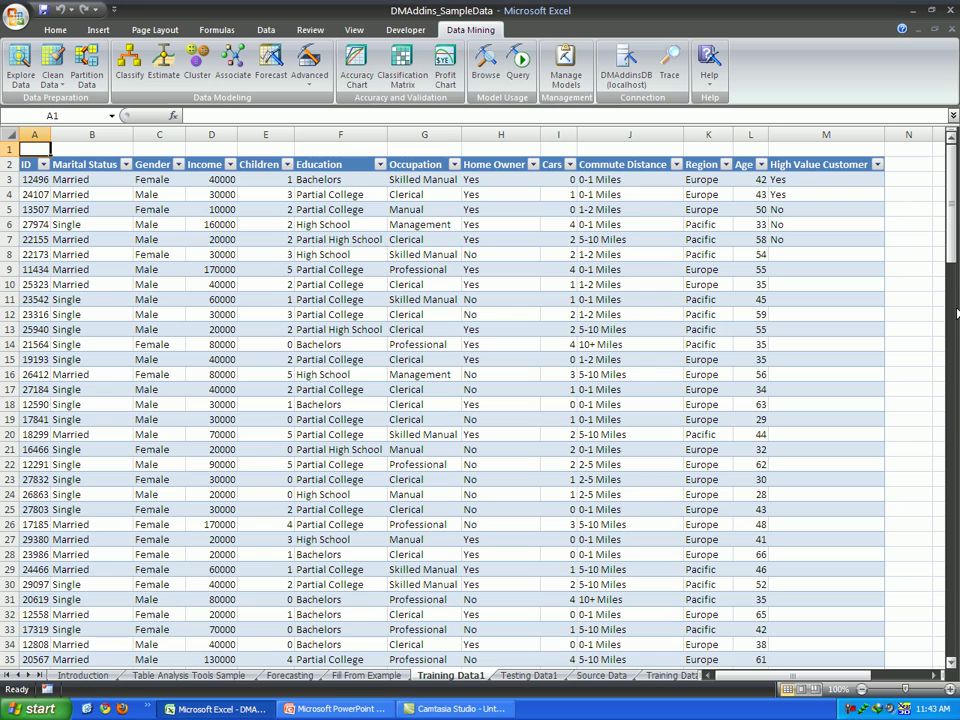
left_click_drag(952, 252, 952, 659)
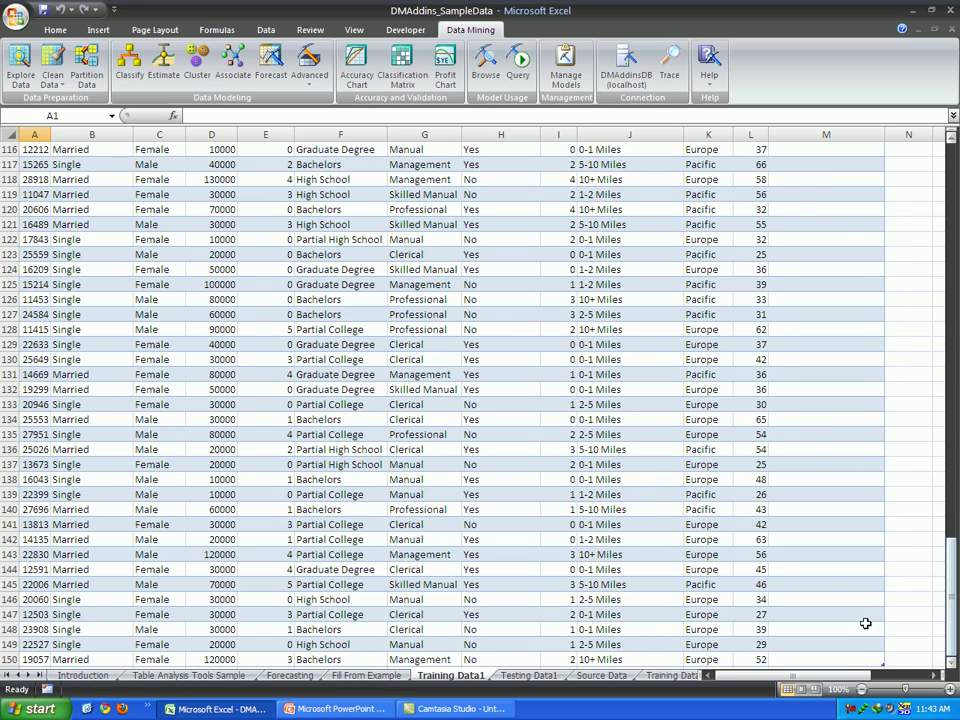
left_click(546, 680)
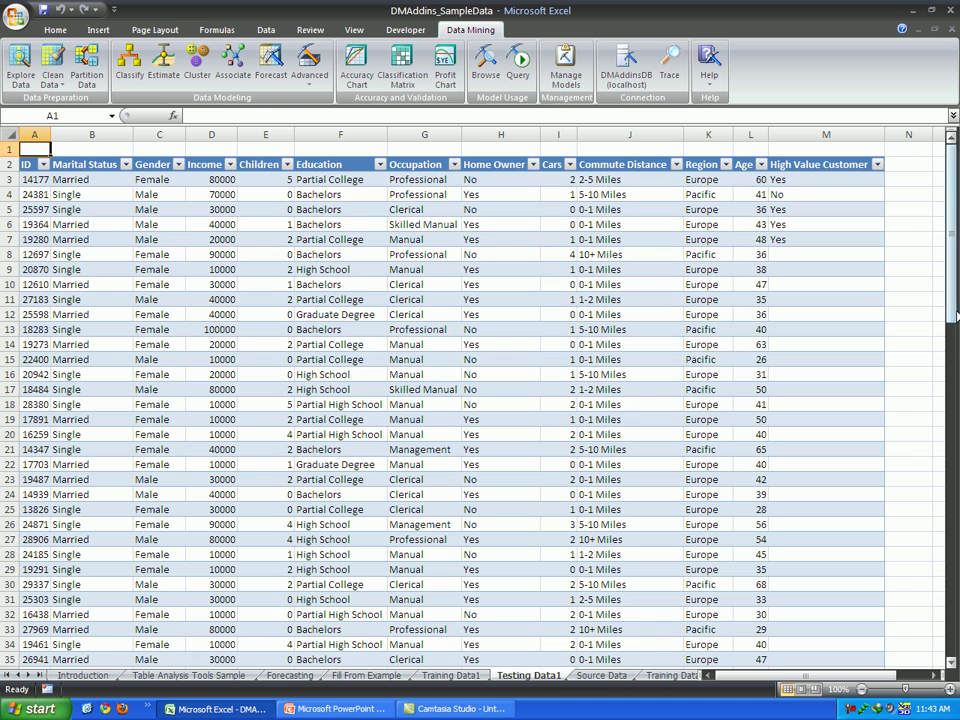
left_click_drag(952, 312, 912, 684)
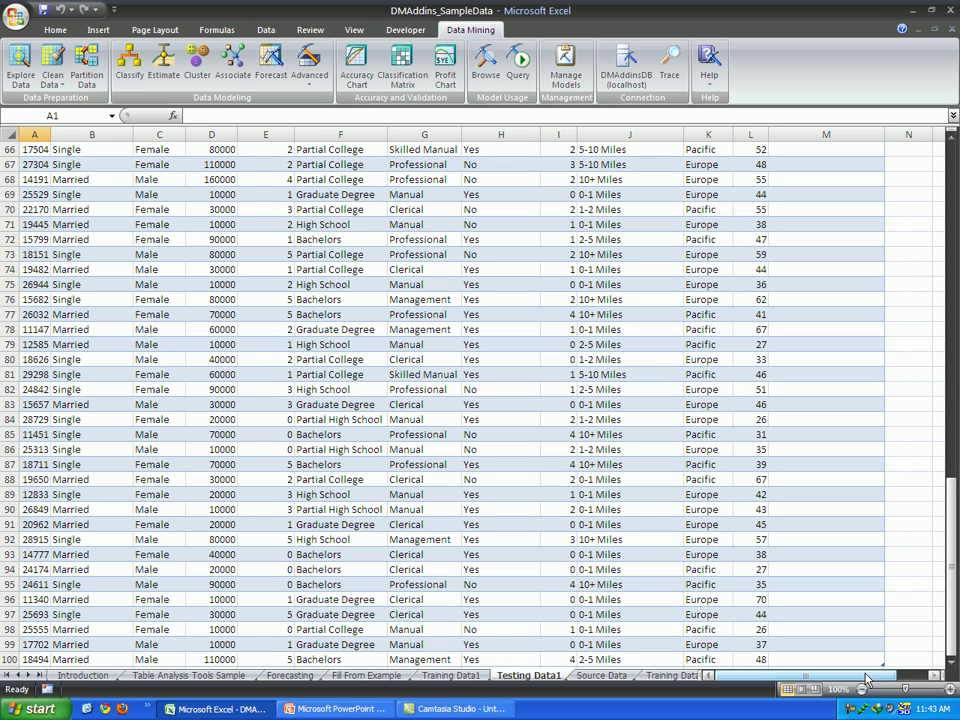
key("alt+Tab")
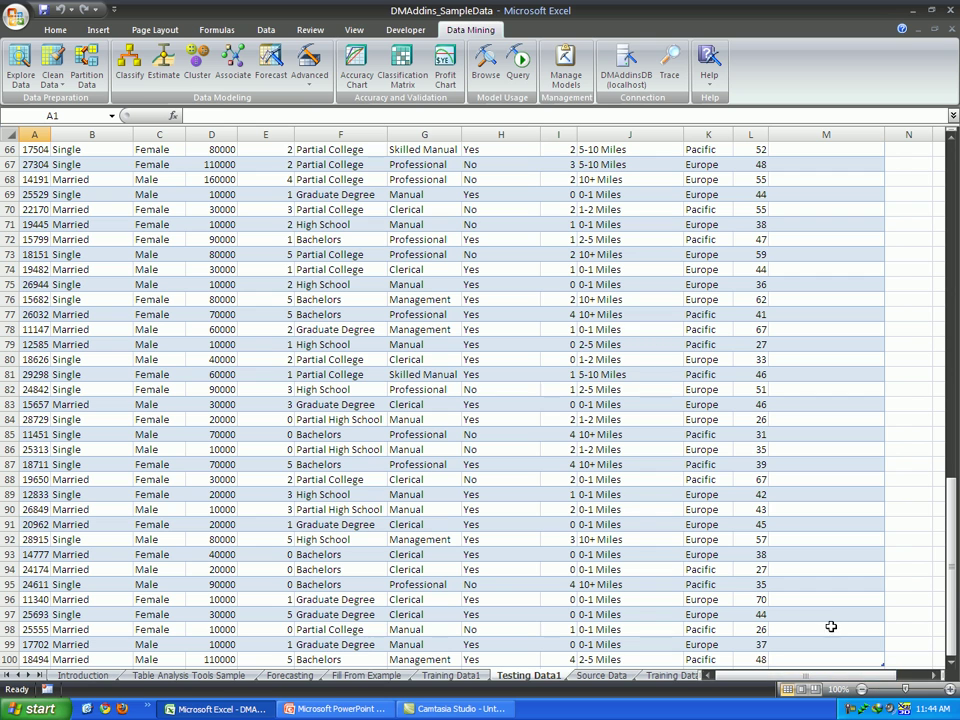
Start partitioning the Testing Data1 table with the random sampling method.
left_click(86, 68)
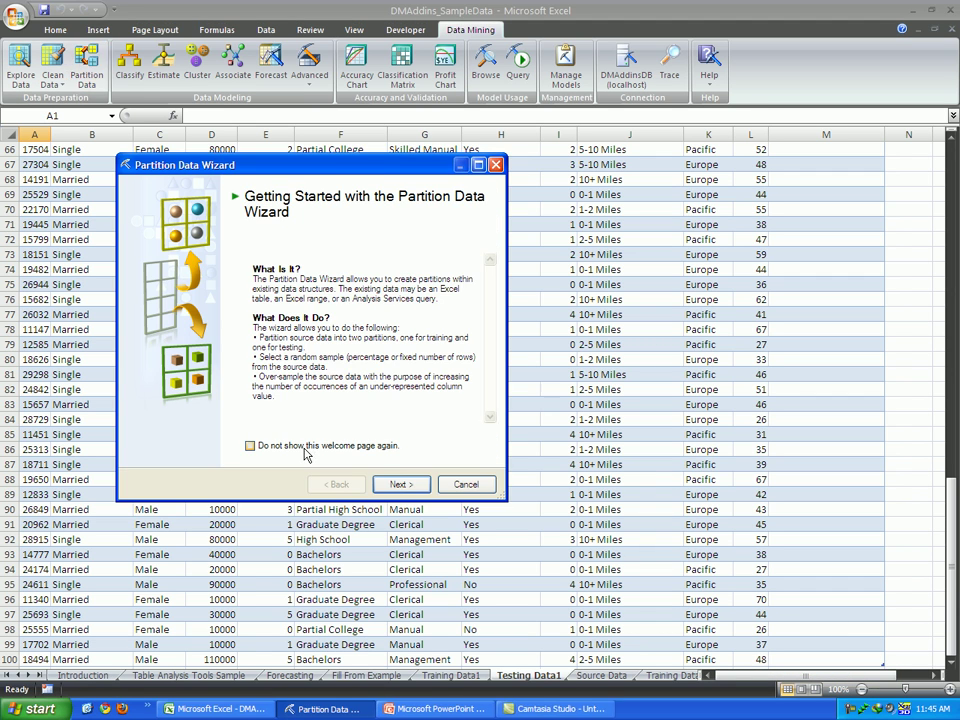
left_click(398, 484)
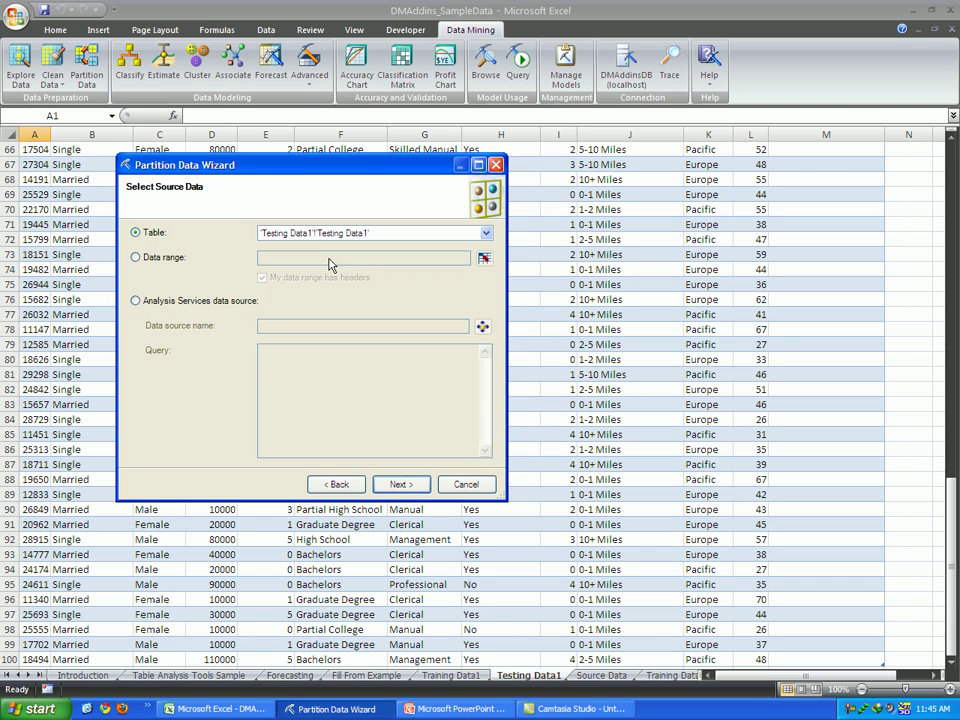
left_click(308, 232)
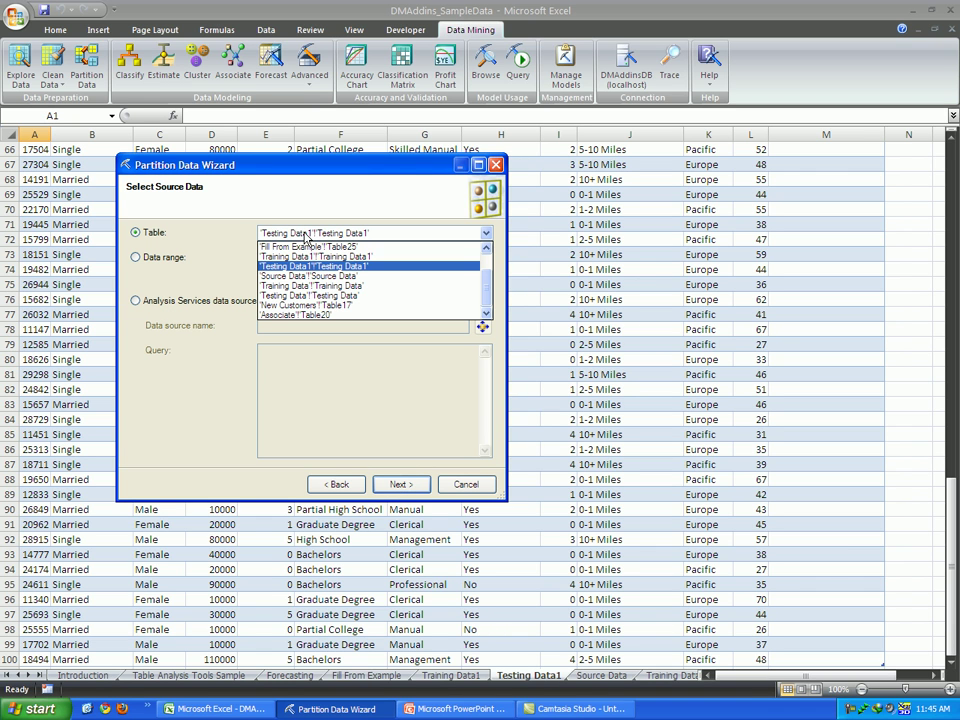
left_click(310, 266)
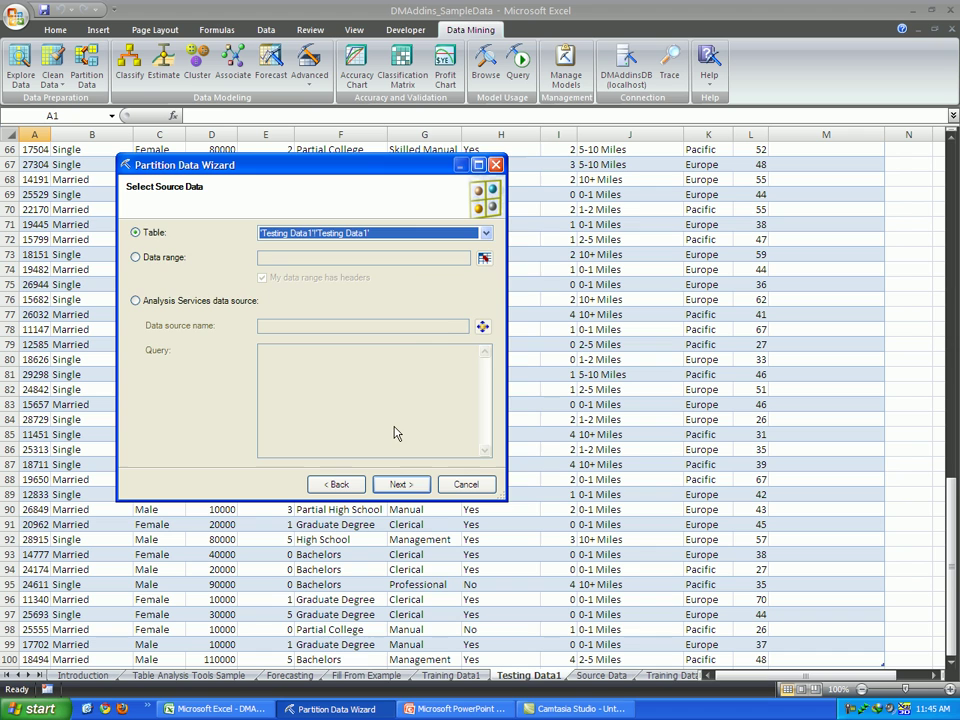
left_click(400, 485)
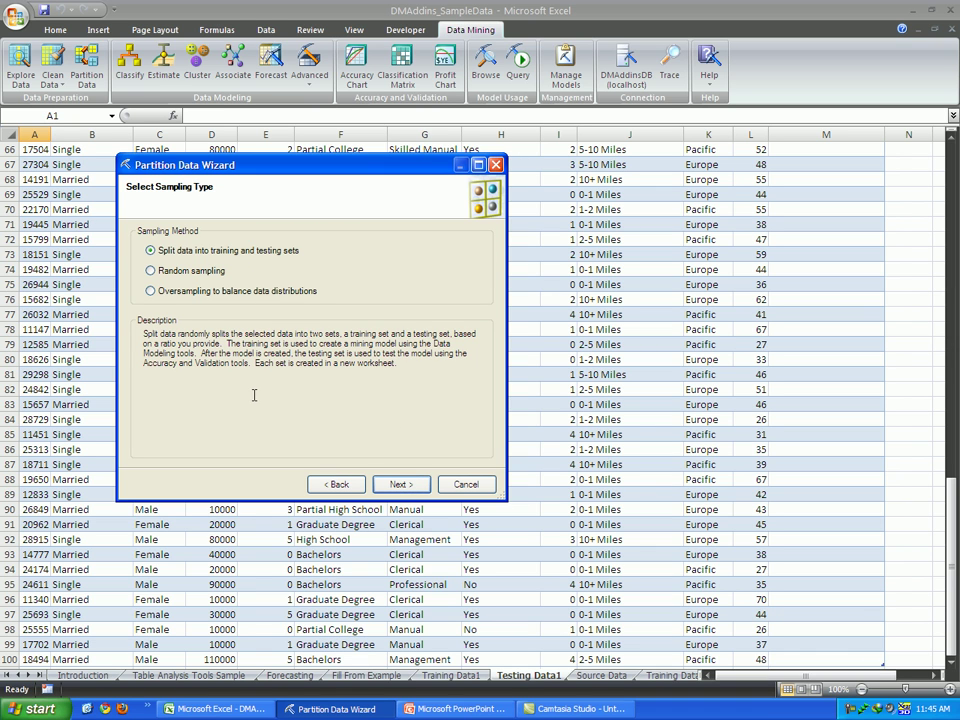
left_click(160, 273)
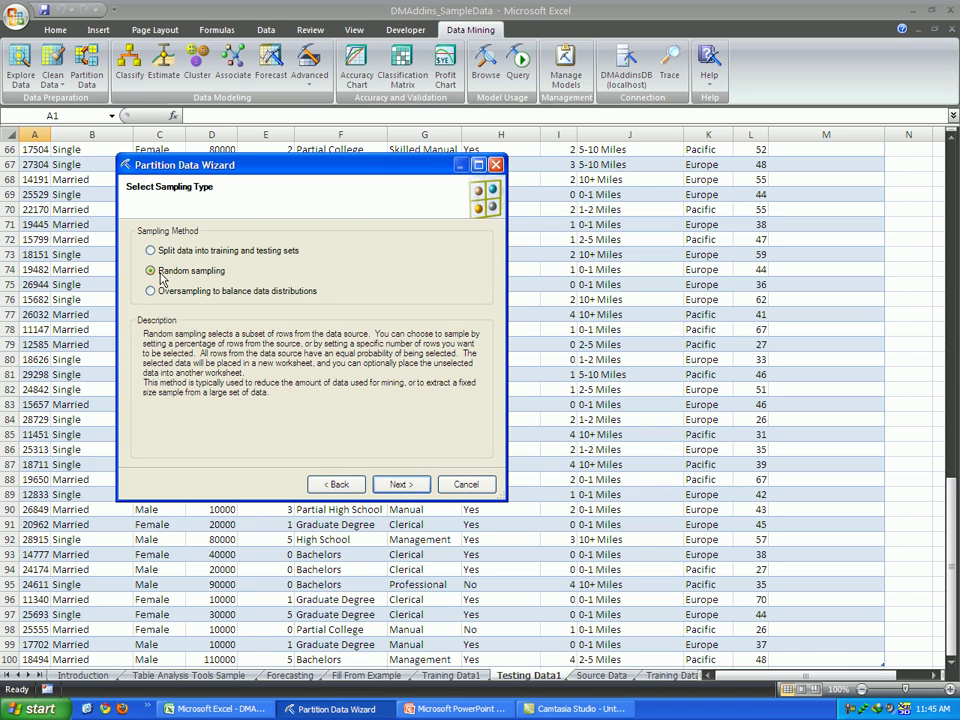
left_click(400, 485)
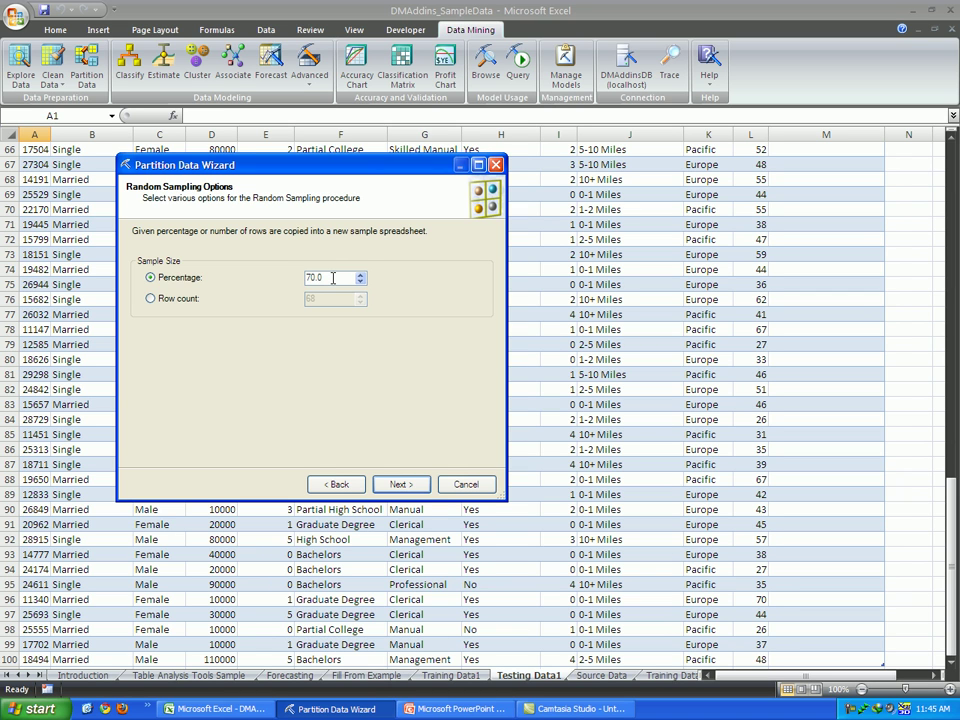
Define the random sample size by row count and set it to 100 rows.
left_click_drag(334, 277, 298, 277)
left_click(151, 300)
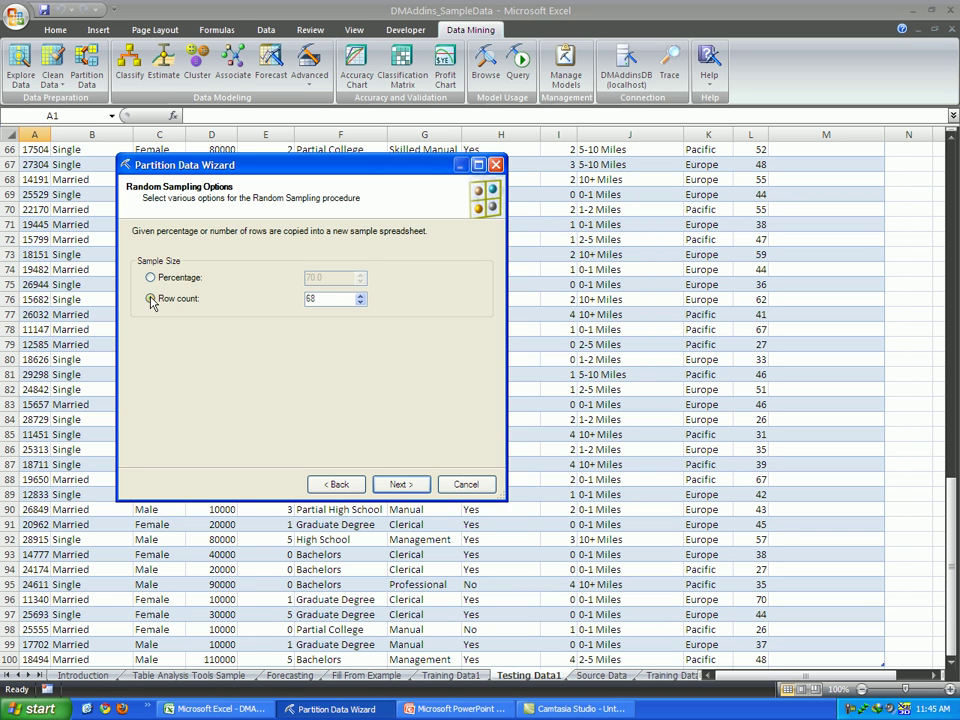
left_click_drag(328, 298, 307, 296)
type("5")
key("BackSpace")
type("100")
left_click(398, 484)
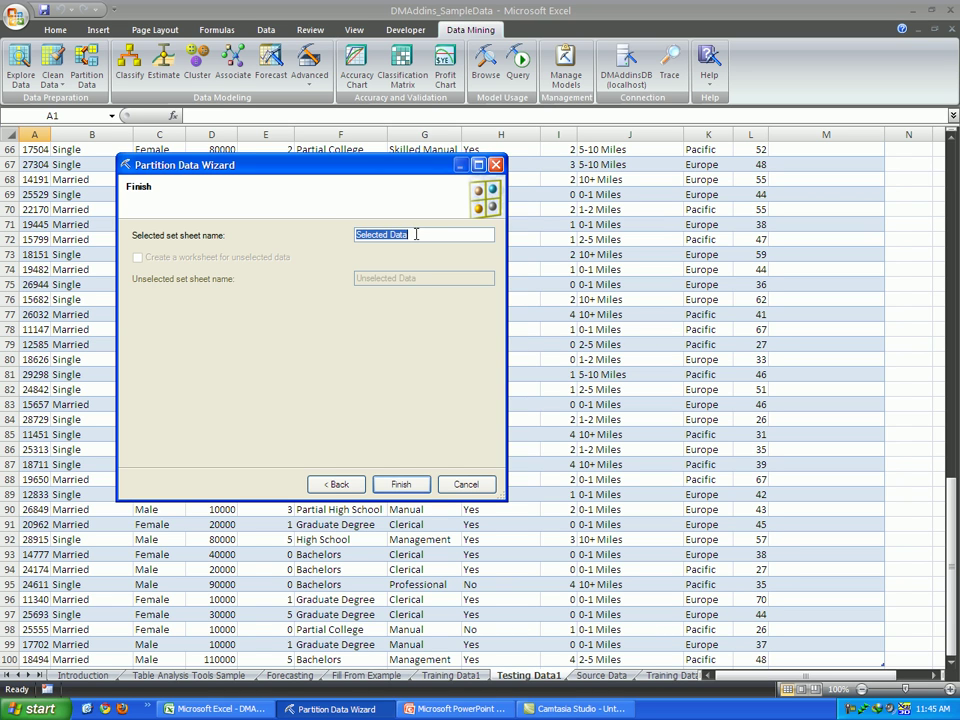
Name the sample sheet Selected Data1, generate it and look over its rows.
left_click(417, 233)
type("1")
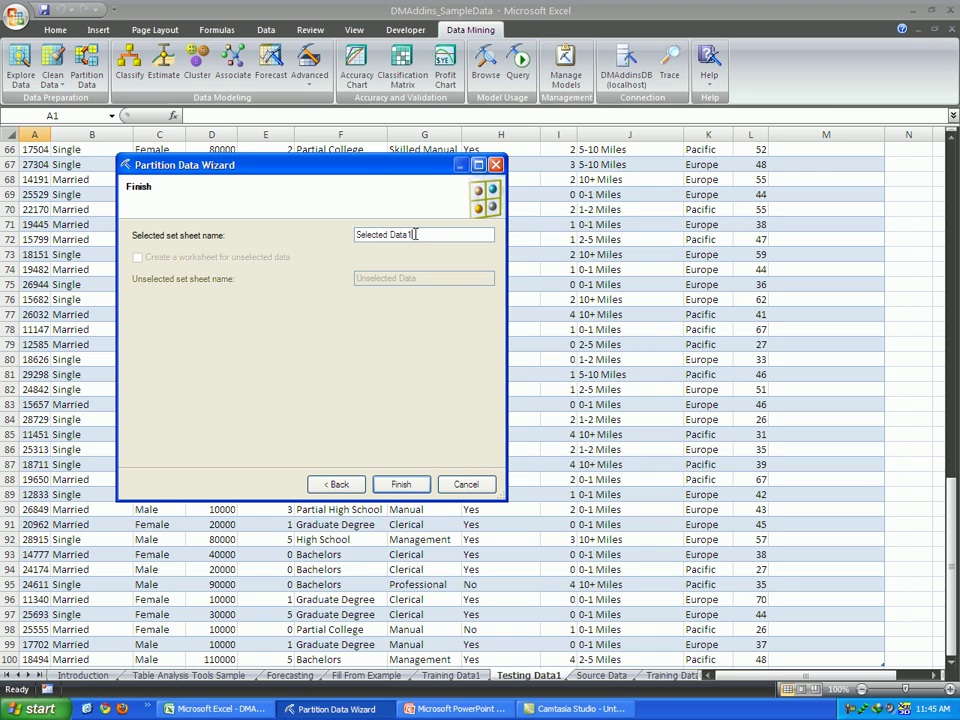
left_click(415, 490)
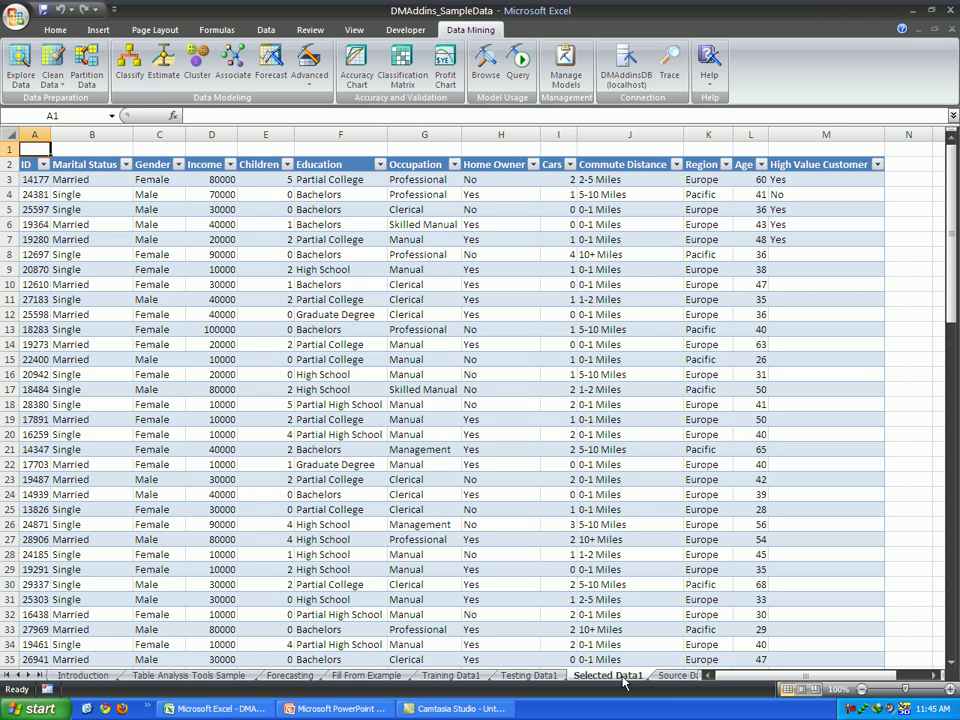
left_click(444, 316)
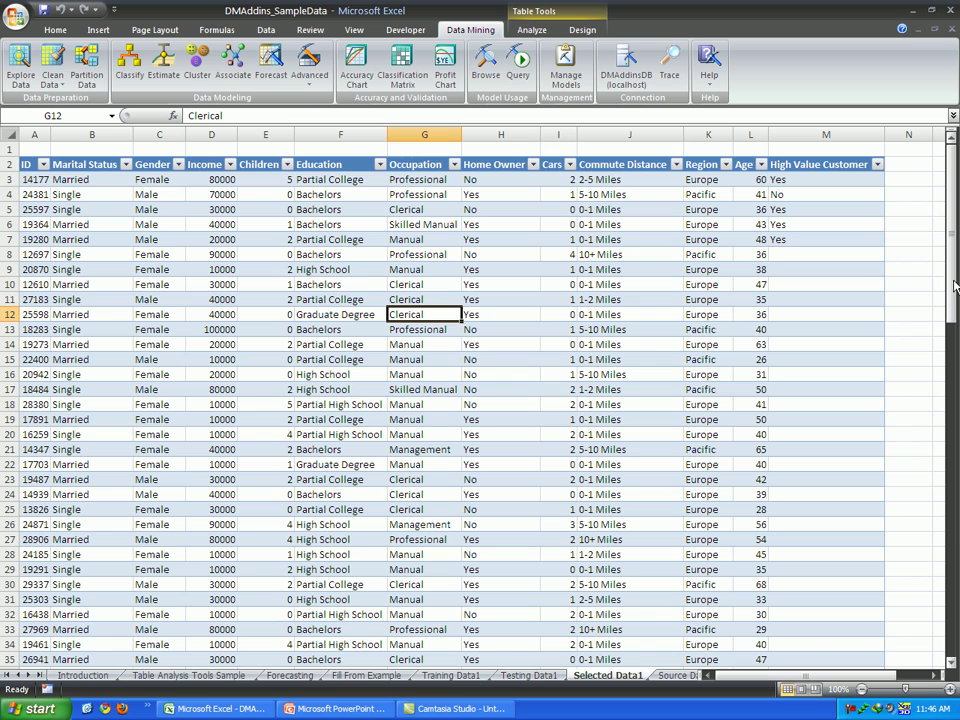
left_click_drag(948, 300, 935, 266)
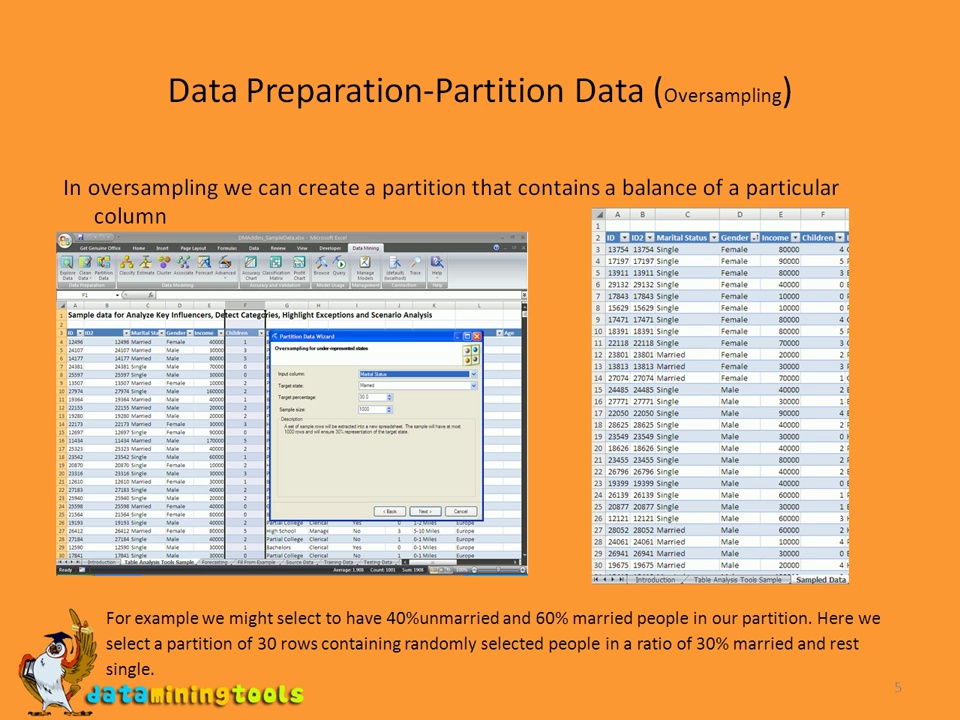
Switch back to Excel and start partitioning the Source Data table with oversampling to balance data distributions.
key("alt+Tab")
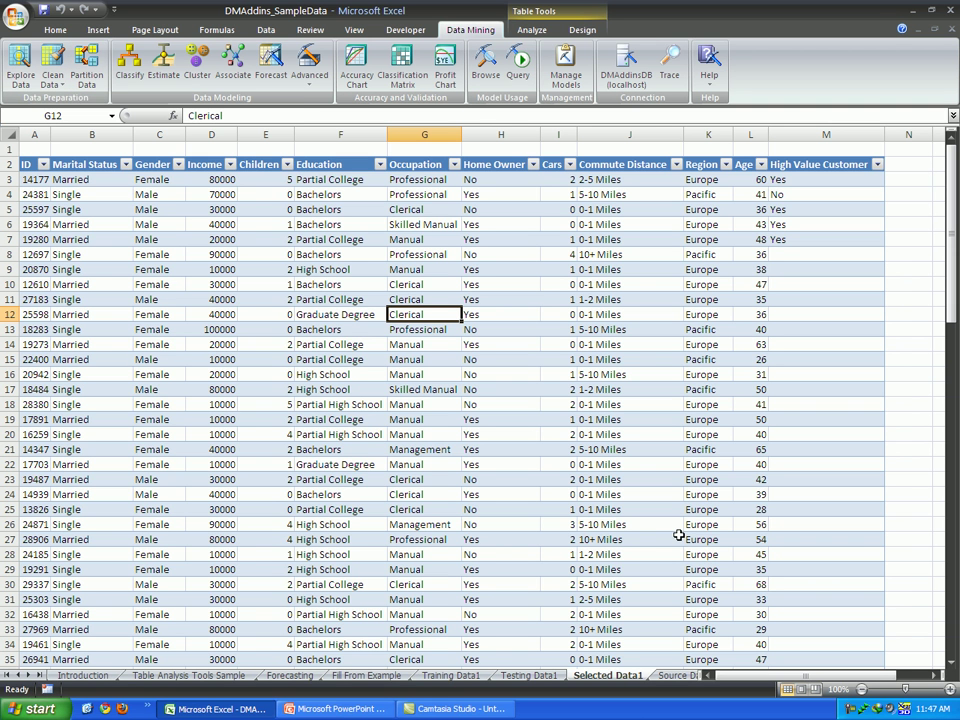
left_click(87, 62)
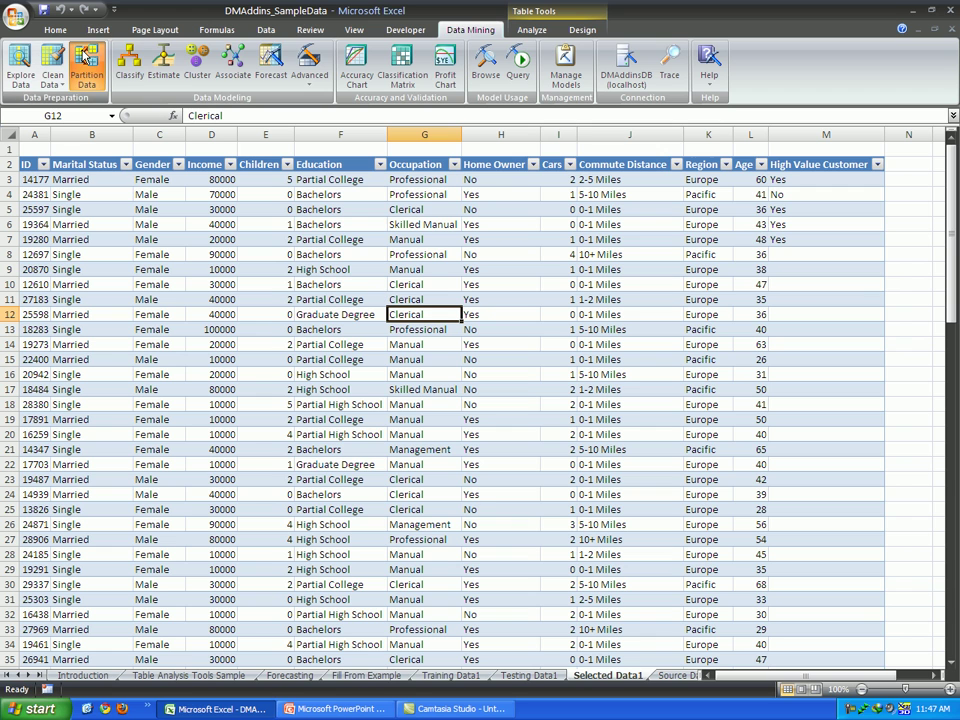
left_click(308, 354)
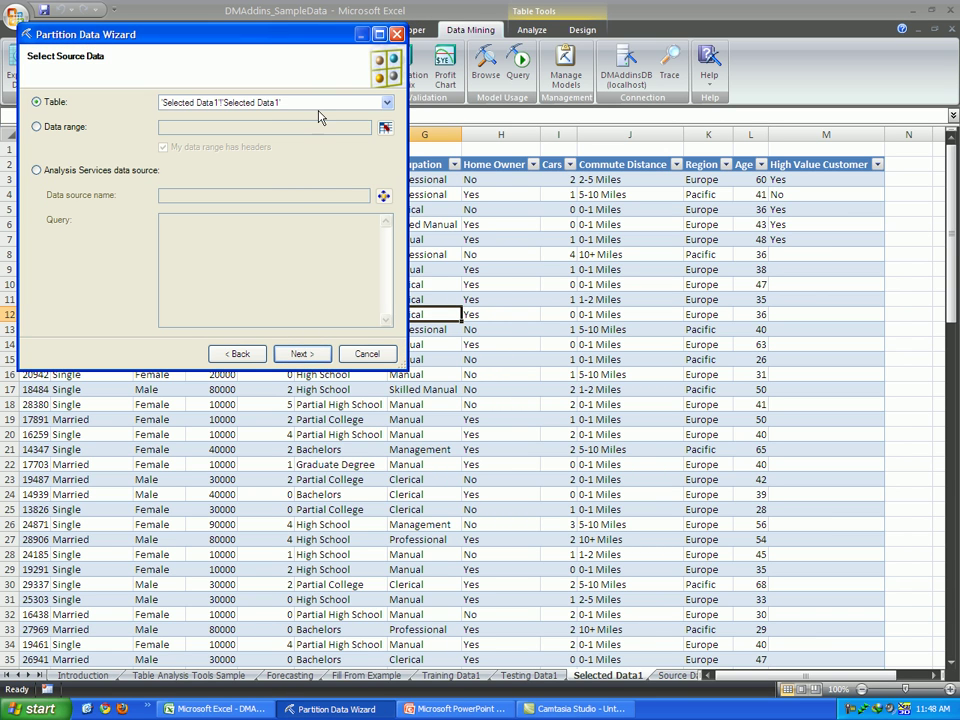
left_click(318, 104)
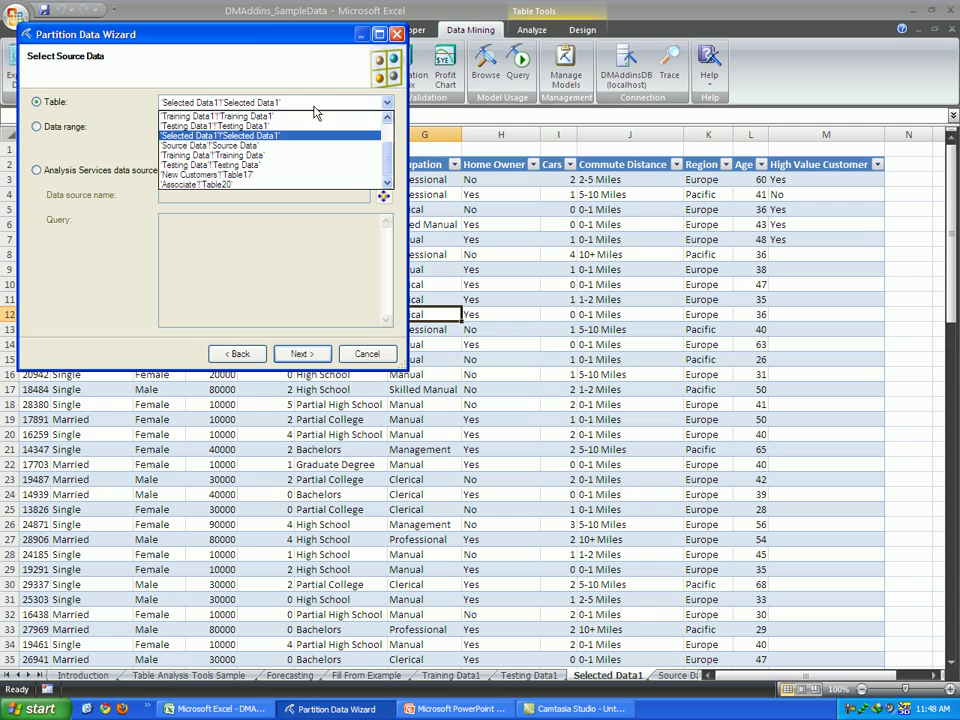
left_click(279, 148)
left_click(300, 355)
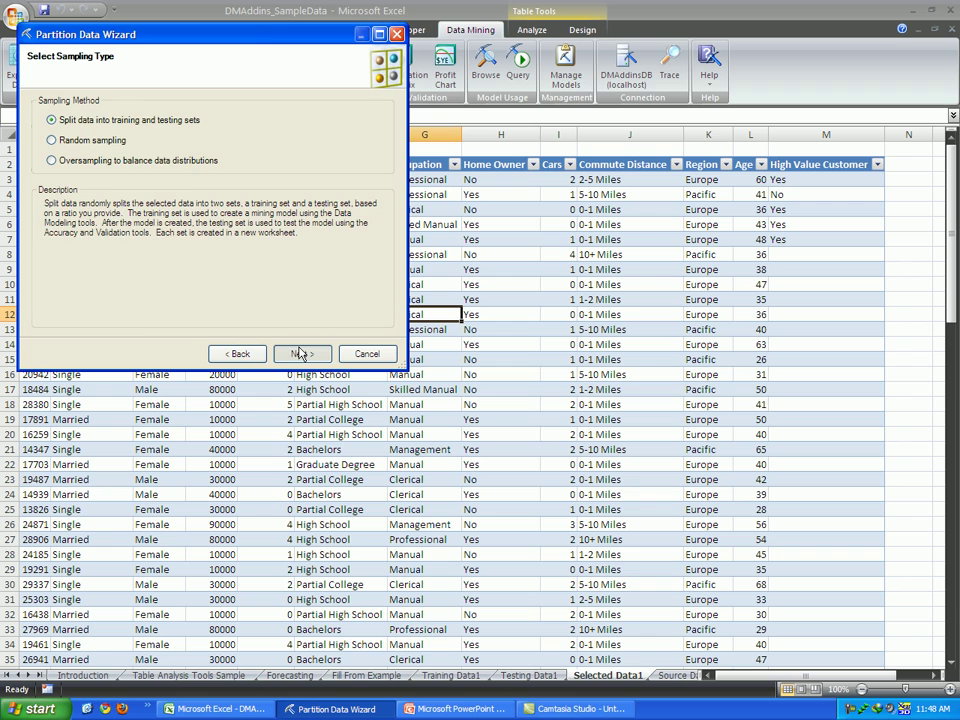
left_click(51, 160)
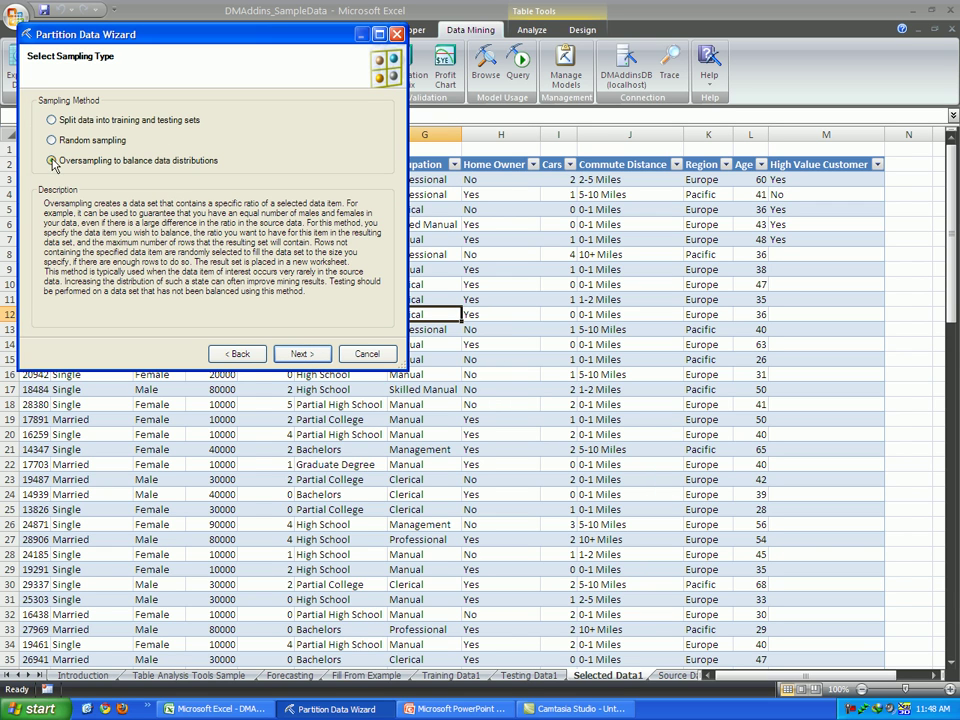
left_click(303, 354)
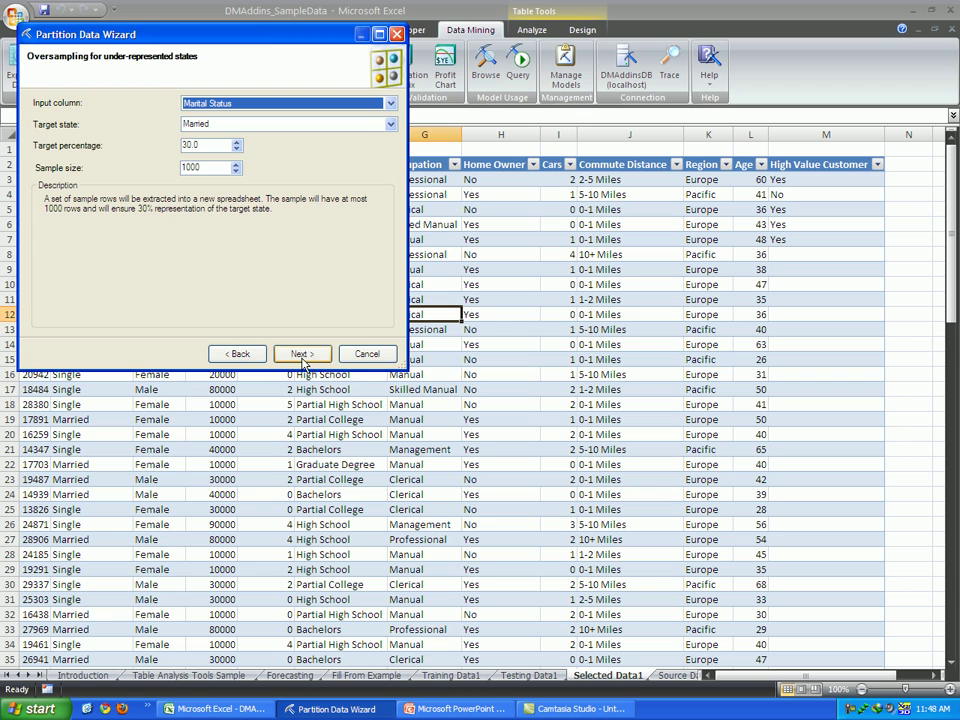
Configure the oversampling on the Gender column with target state Female, a target percentage of 50 and a sample size of 100.
left_click(391, 104)
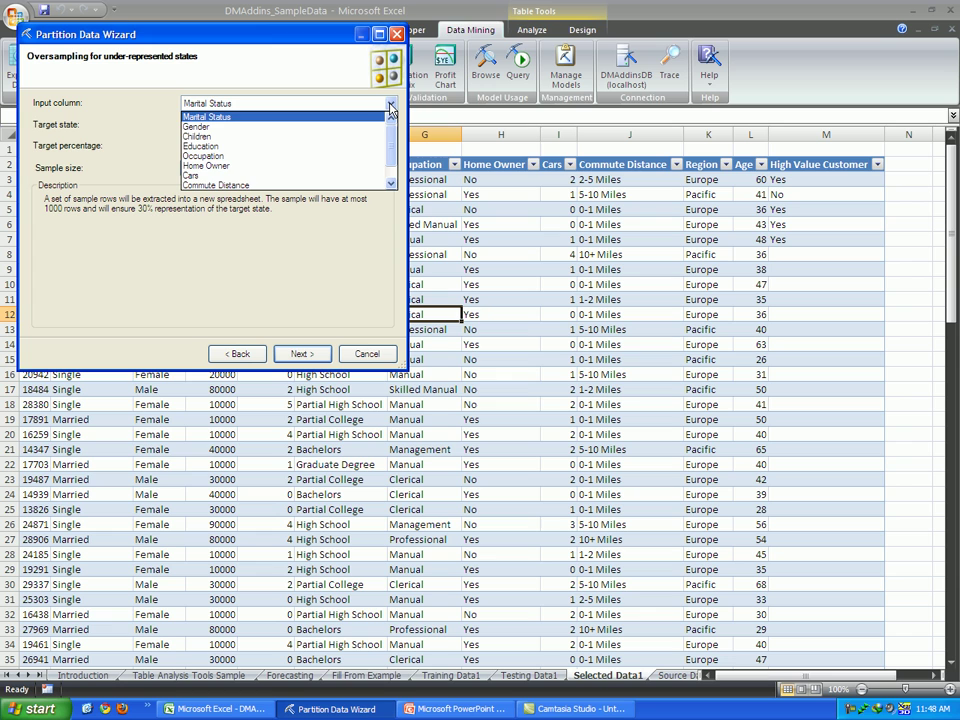
left_click(308, 127)
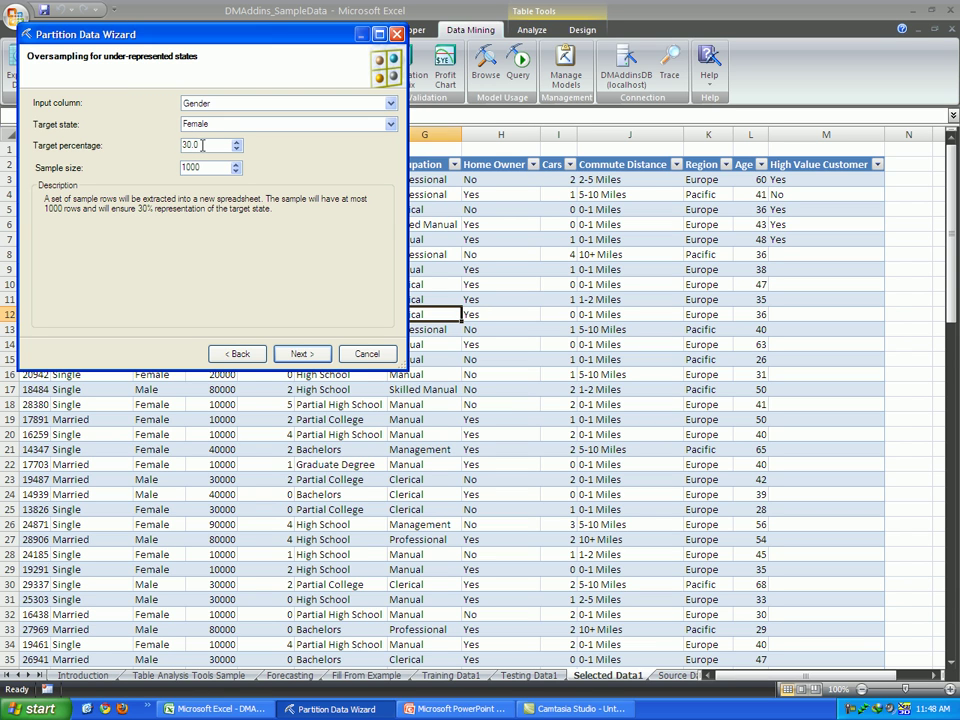
left_click_drag(203, 145, 172, 148)
type("50")
left_click(202, 168)
left_click_drag(202, 168, 180, 169)
type("100")
left_click(304, 354)
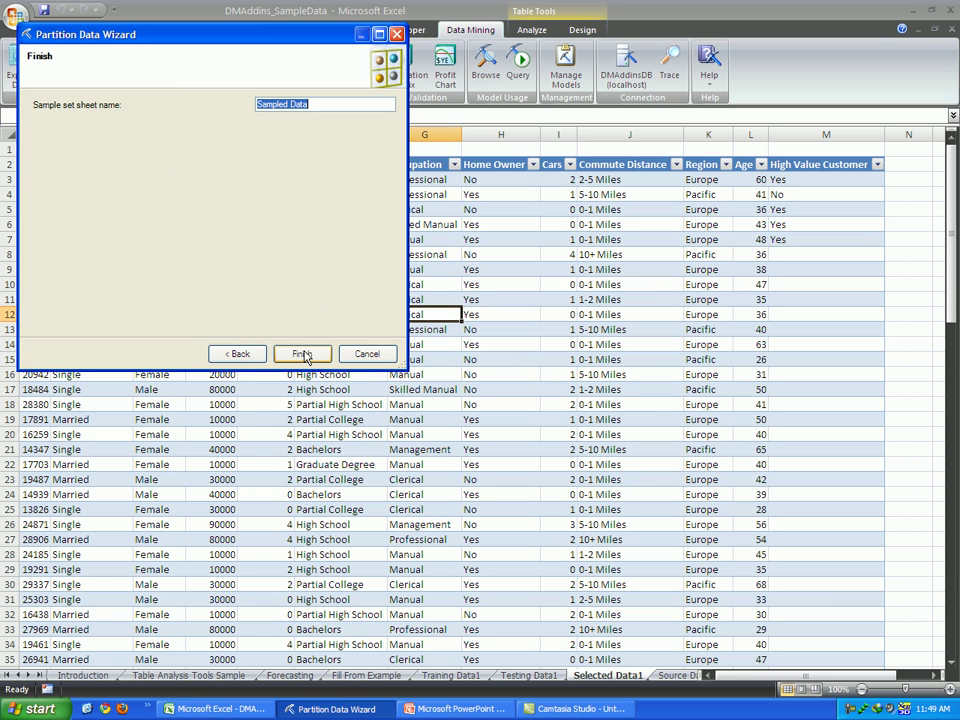
Name the sample set sheet Sampled Data2 and generate it.
left_click(325, 101)
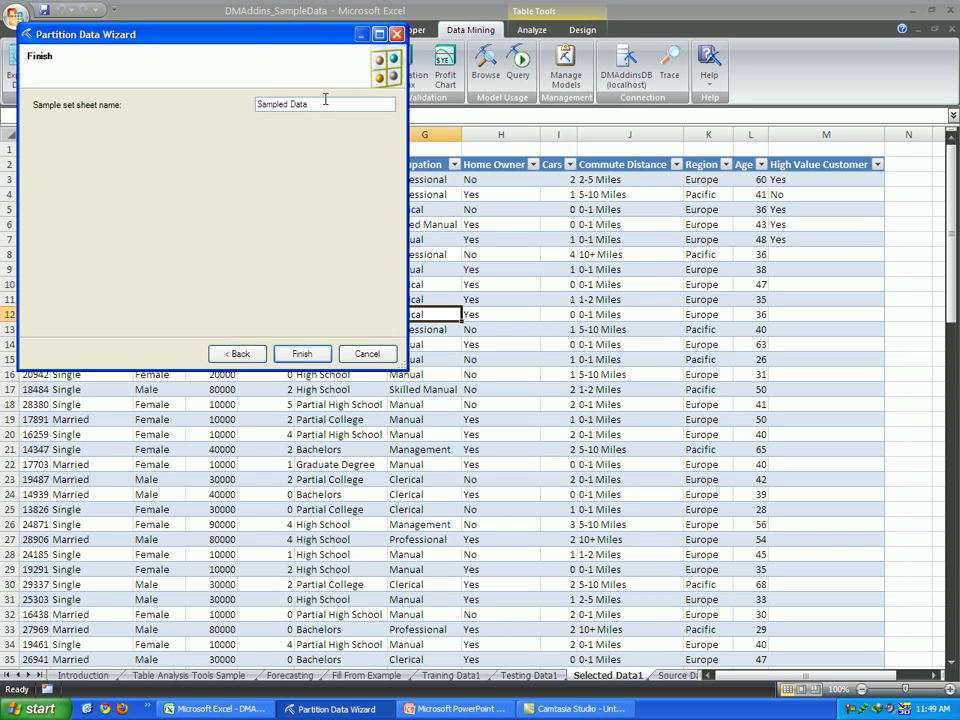
type("2")
left_click(313, 355)
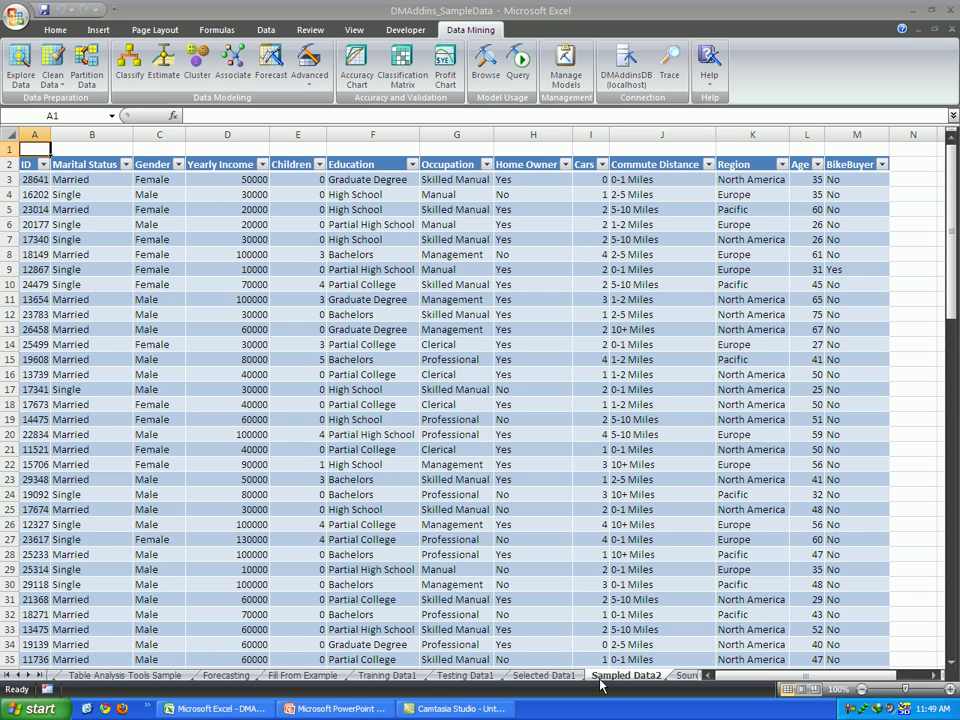
Sort the sampled table by Gender from A to Z and look over the distribution of its rows.
left_click(177, 164)
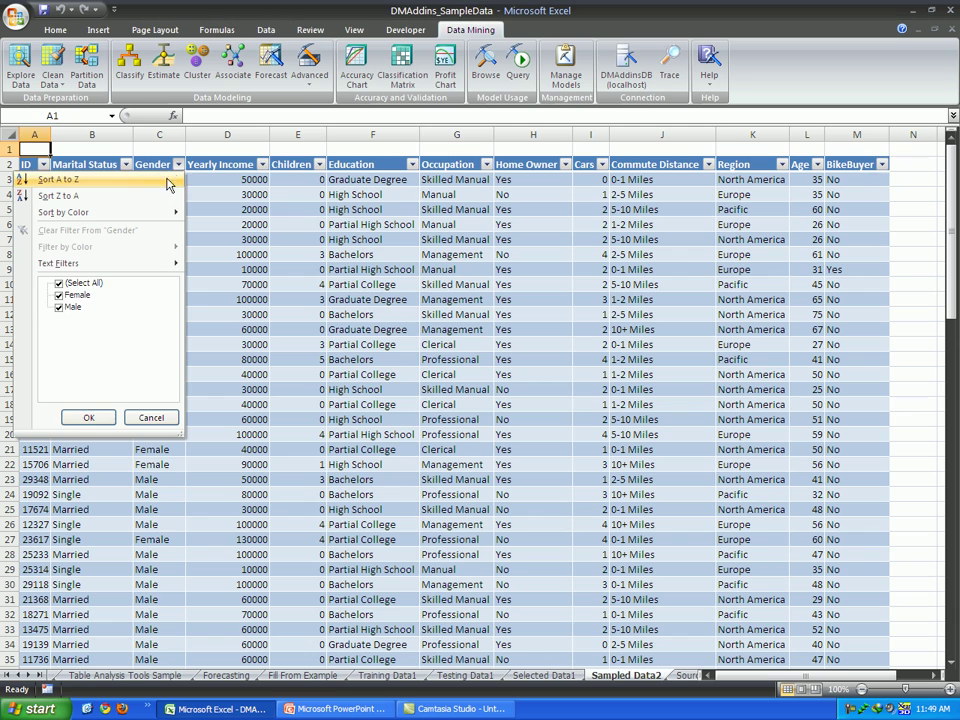
left_click(167, 182)
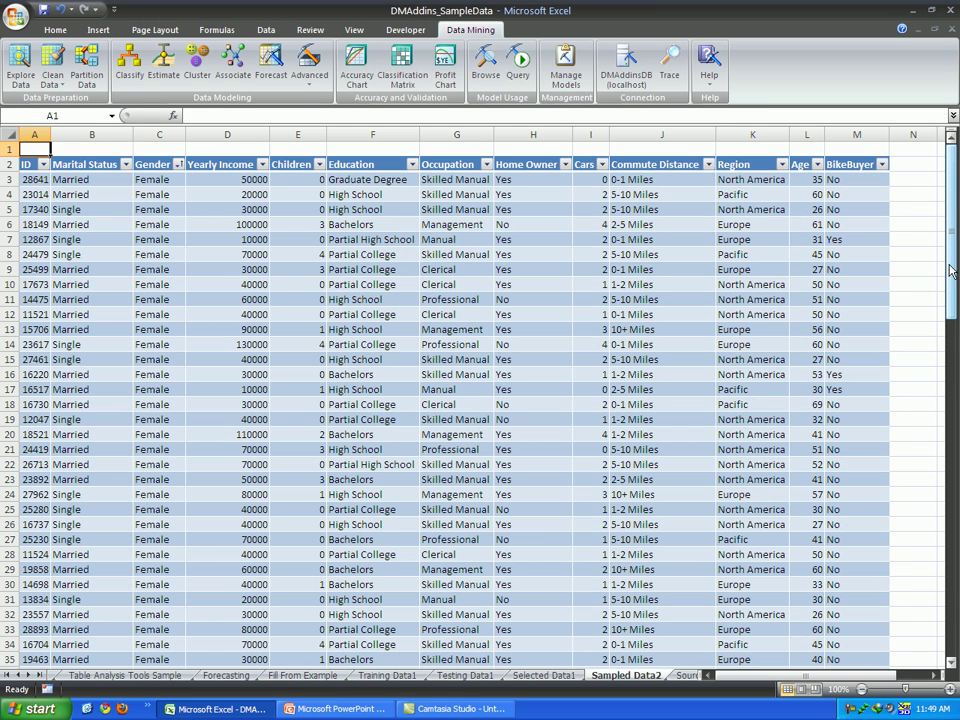
mouse_move(952, 270)
left_mouse_down()
mouse_move(952, 367)
mouse_move(940, 397)
mouse_move(950, 500)
mouse_move(921, 631)
mouse_move(943, 508)
mouse_move(952, 280)
left_mouse_up()
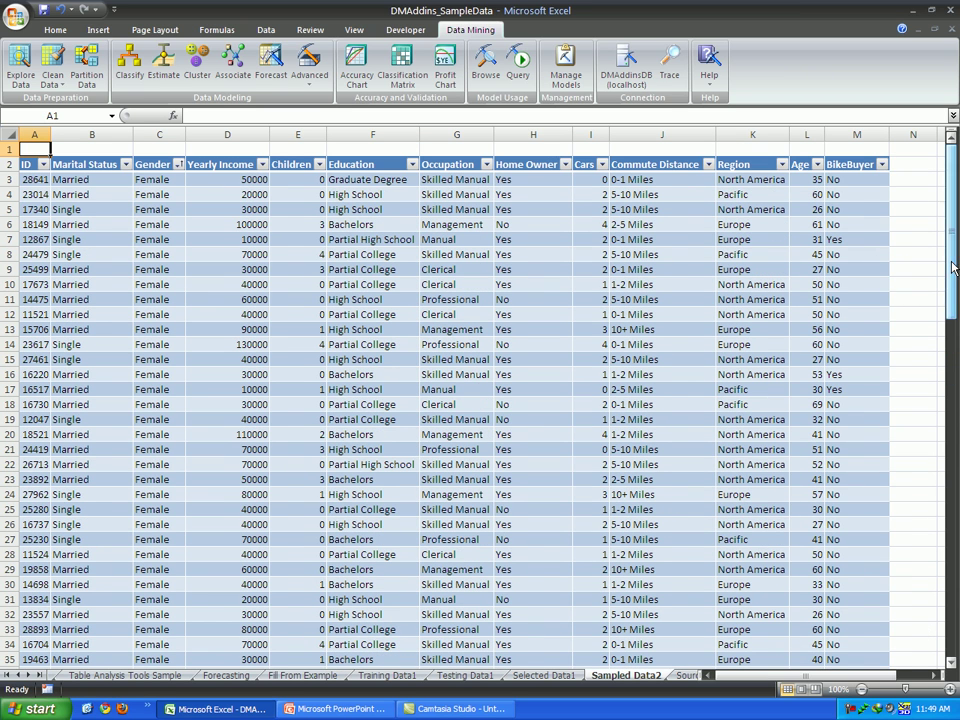
left_click(858, 344)
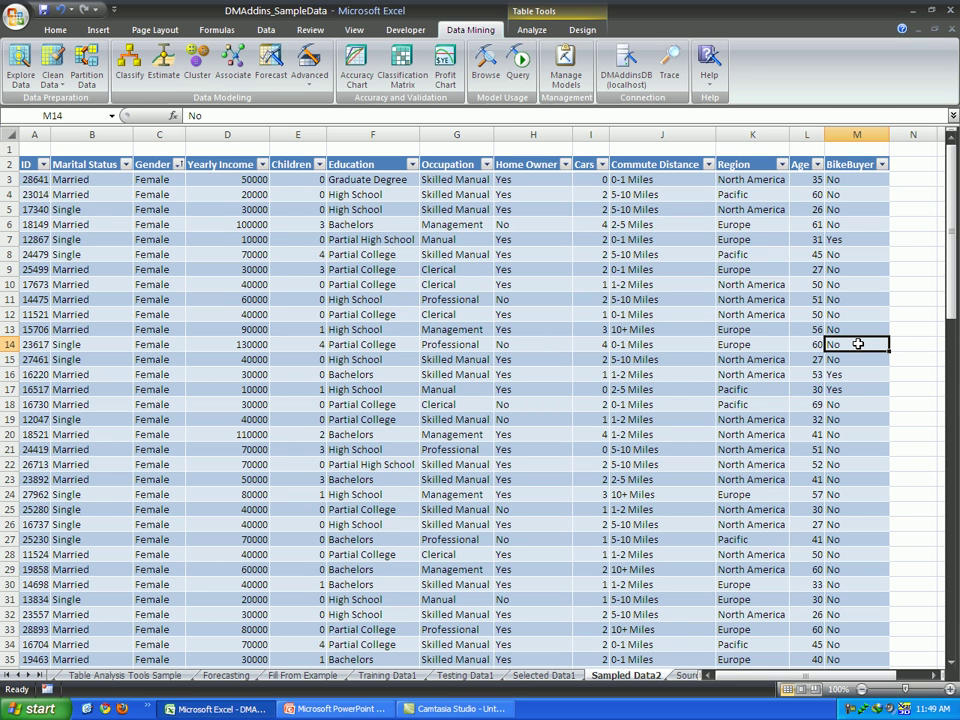